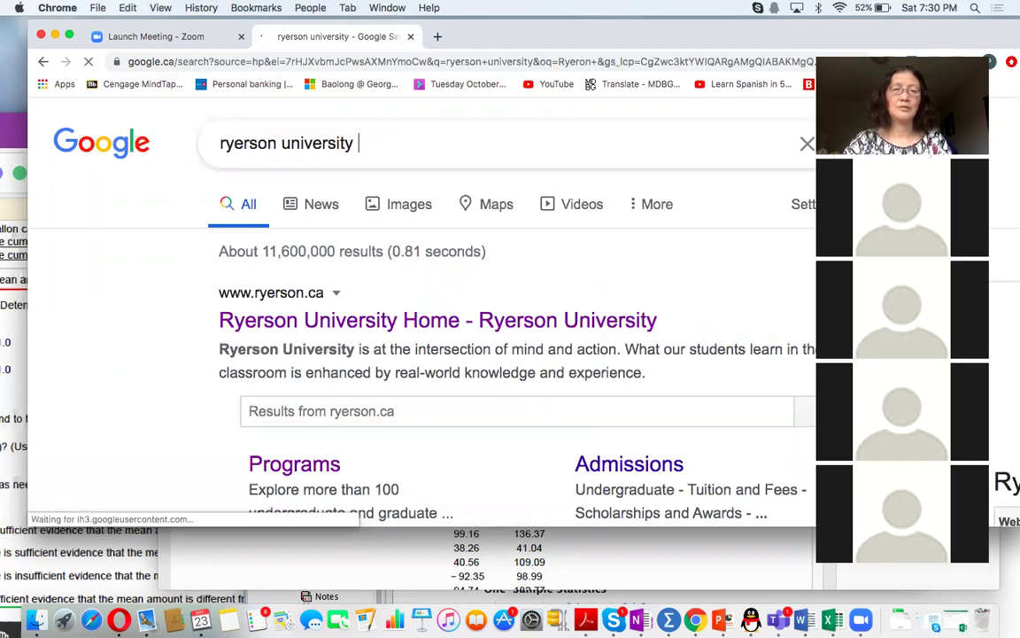
- Add ' virtual lab' after 'ryerson university' in the Google search box
{"action": "type", "text": "vir"}
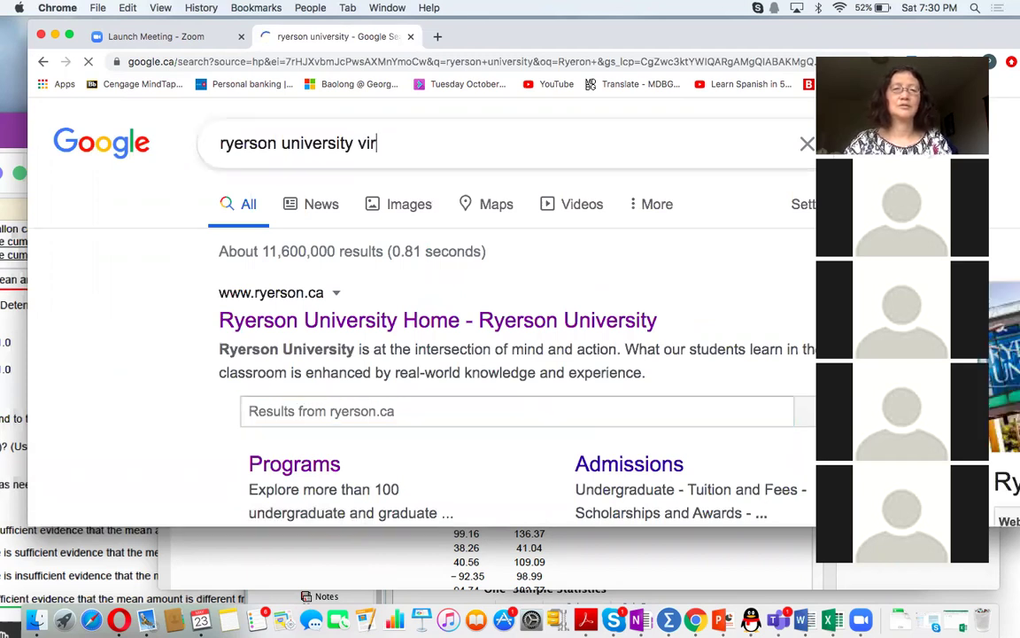
{"action": "type", "text": "tual"}
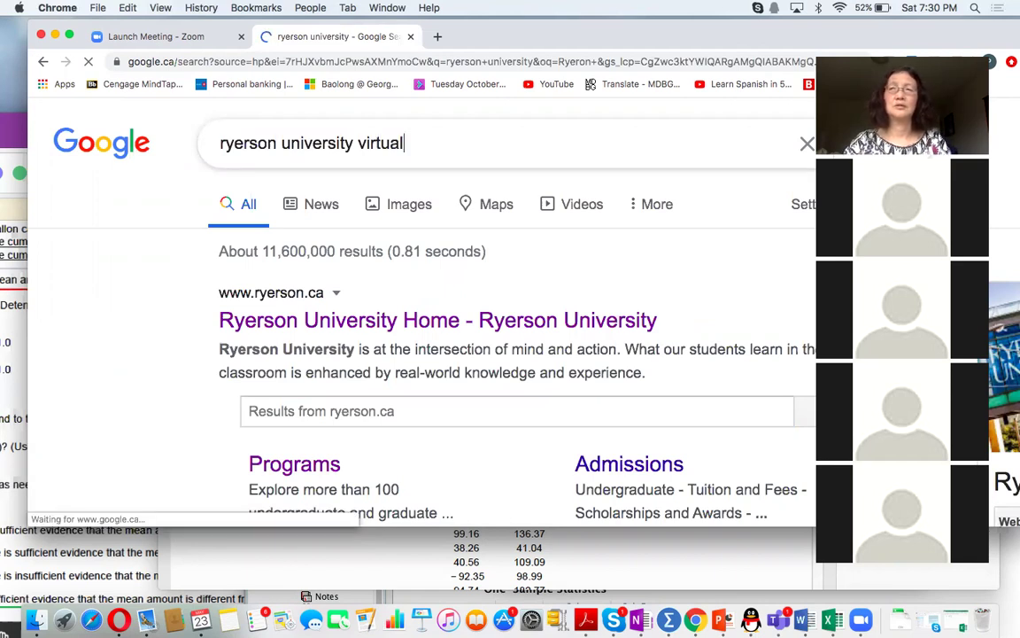
{"action": "type", "text": " lab"}
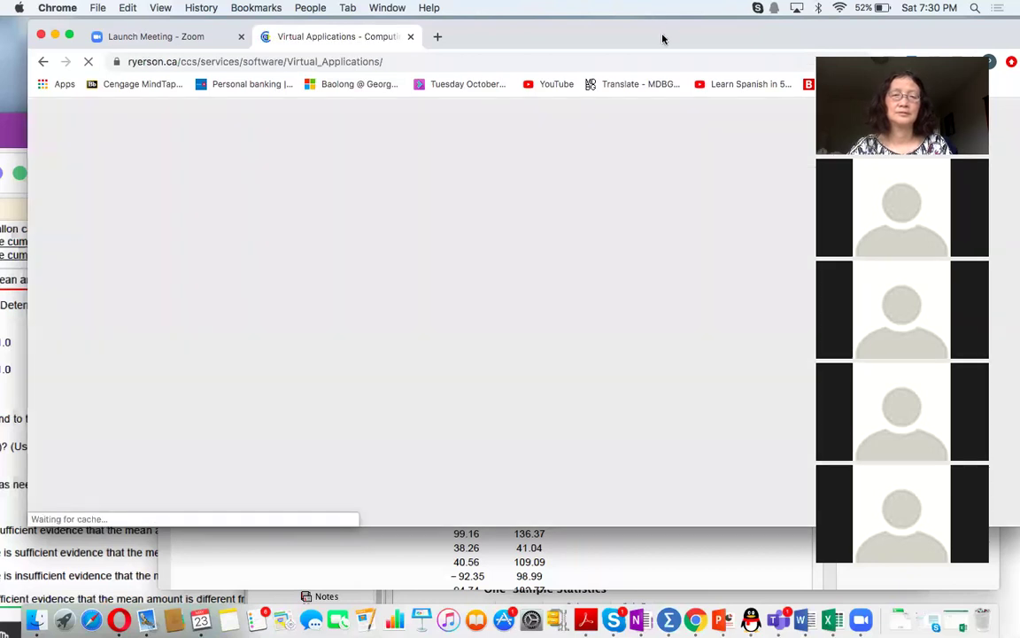
- Nudge the Chrome window slightly left while the Virtual Applications page loads
{"action": "left_click_drag", "start_coordinate": [662, 39], "coordinate": [643, 39]}
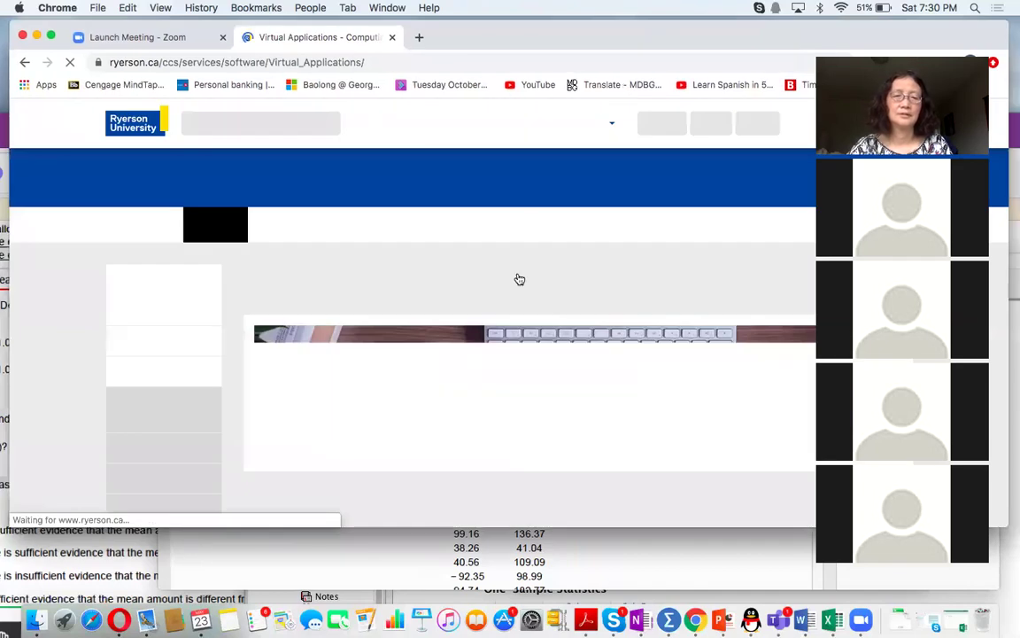
- Scroll down the Virtual Applications page and log on to VApps with the autofilled my.ryerson.ca credentials
{"action": "scroll", "coordinate": [520, 280], "scroll_direction": "down", "scroll_amount": 2}
{"action": "scroll", "coordinate": [520, 278], "scroll_direction": "down", "scroll_amount": 4}
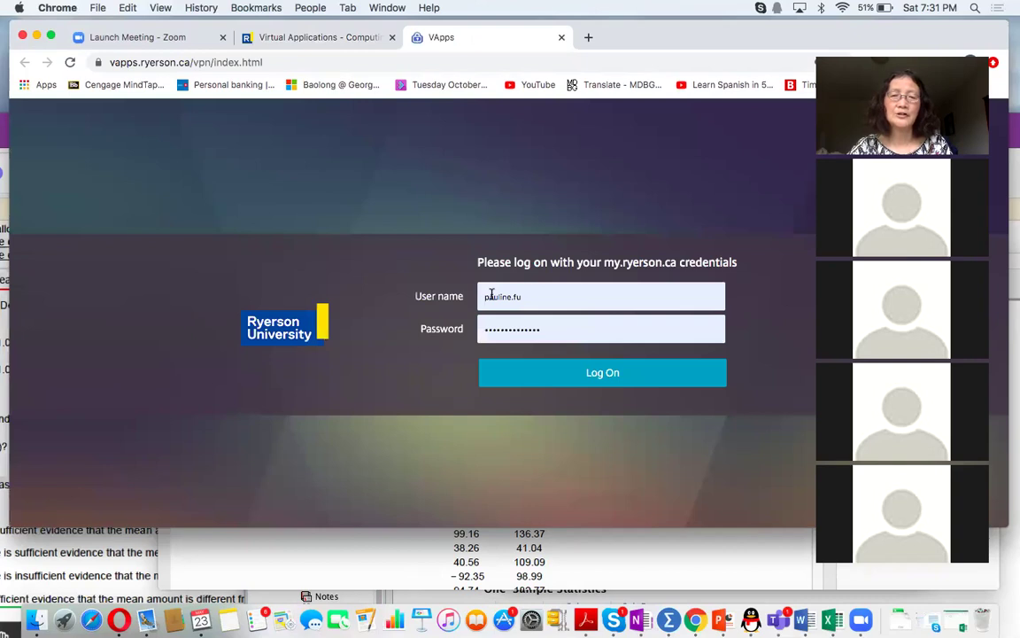
{"action": "left_click", "coordinate": [607, 377]}
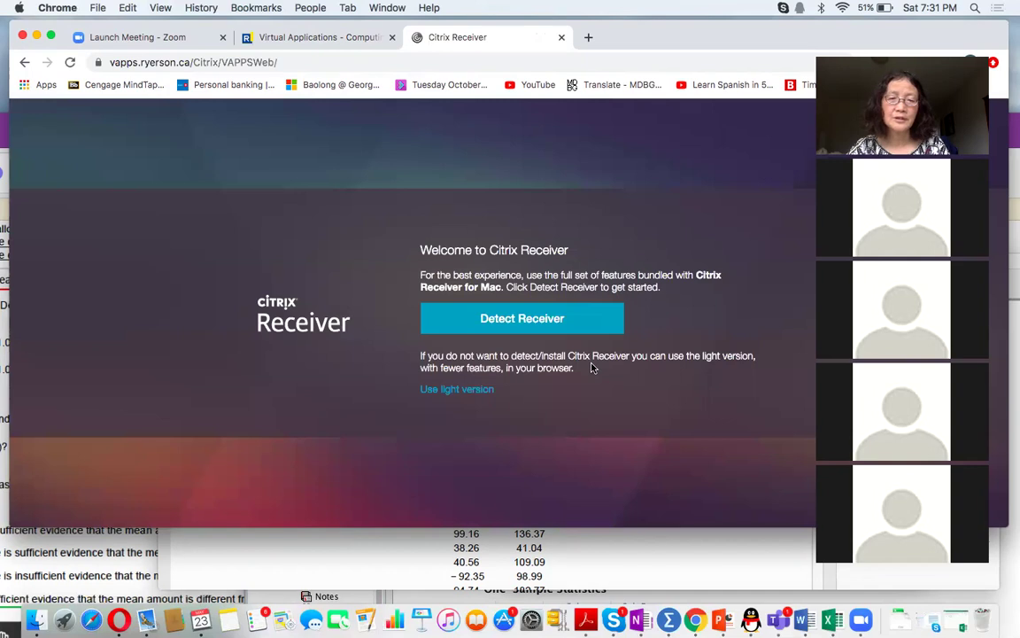
{"action": "left_click", "coordinate": [563, 321]}
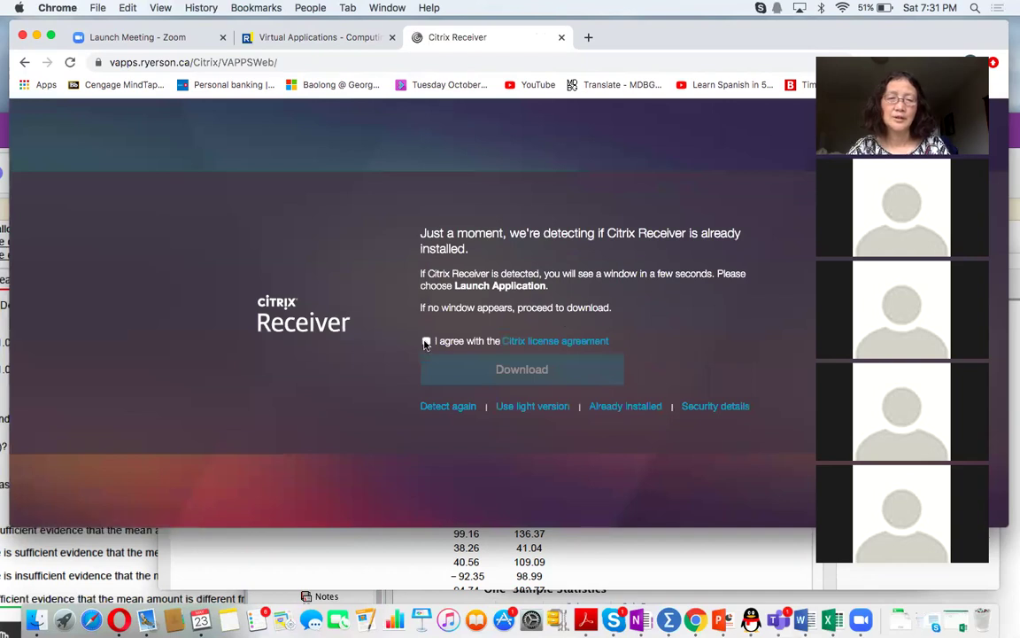
- Agree to the Citrix license, download the CitrixReceiver .dmg, and continue to the install confirmation
{"action": "left_click", "coordinate": [544, 342]}
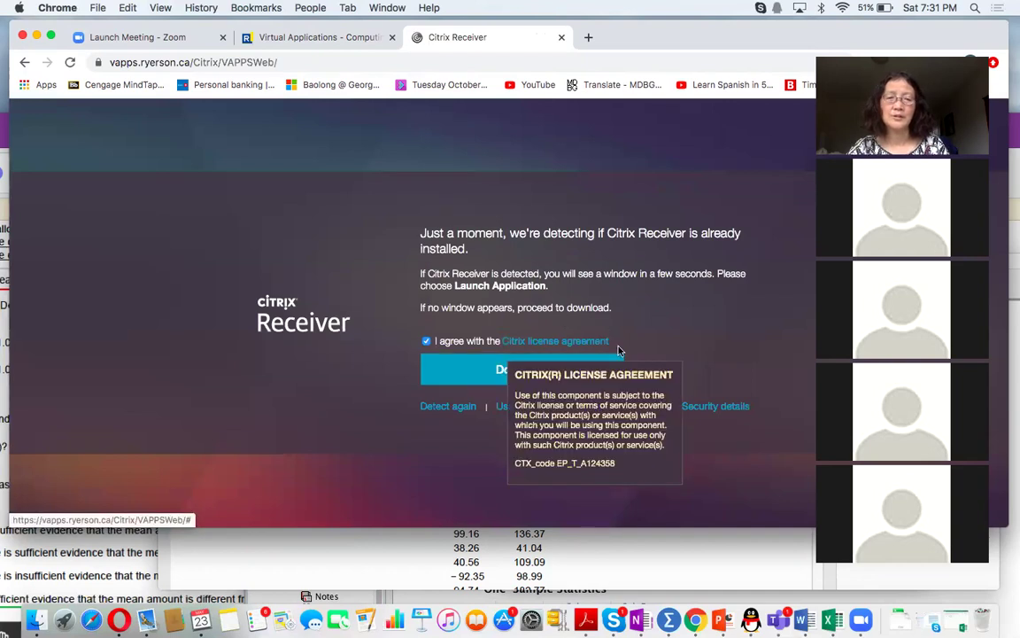
{"action": "left_click", "coordinate": [533, 371]}
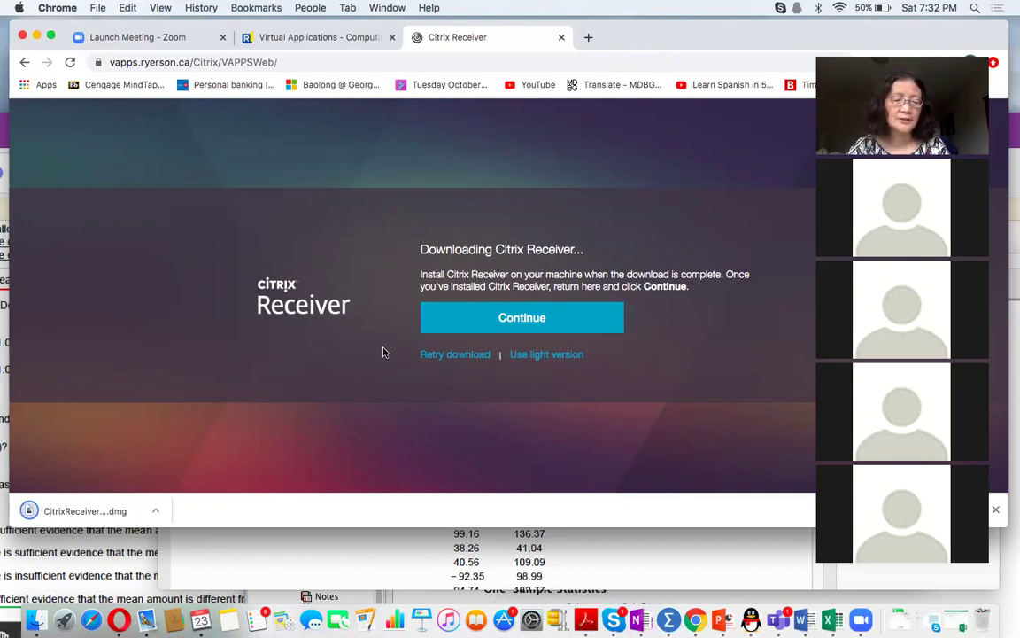
{"action": "left_click", "coordinate": [500, 319]}
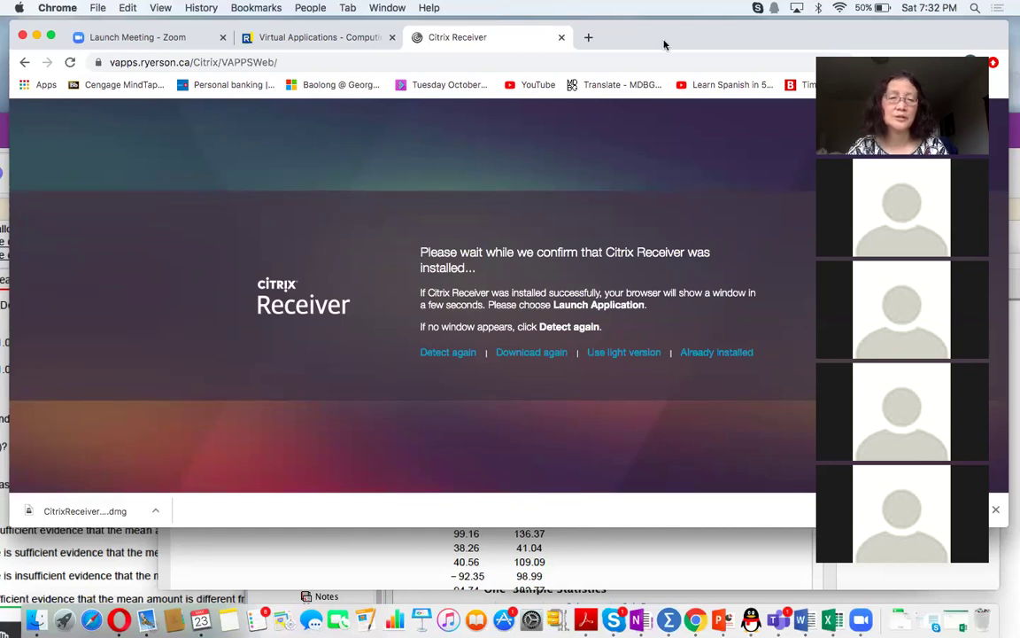
{"action": "left_click_drag", "start_coordinate": [664, 38], "coordinate": [698, 41]}
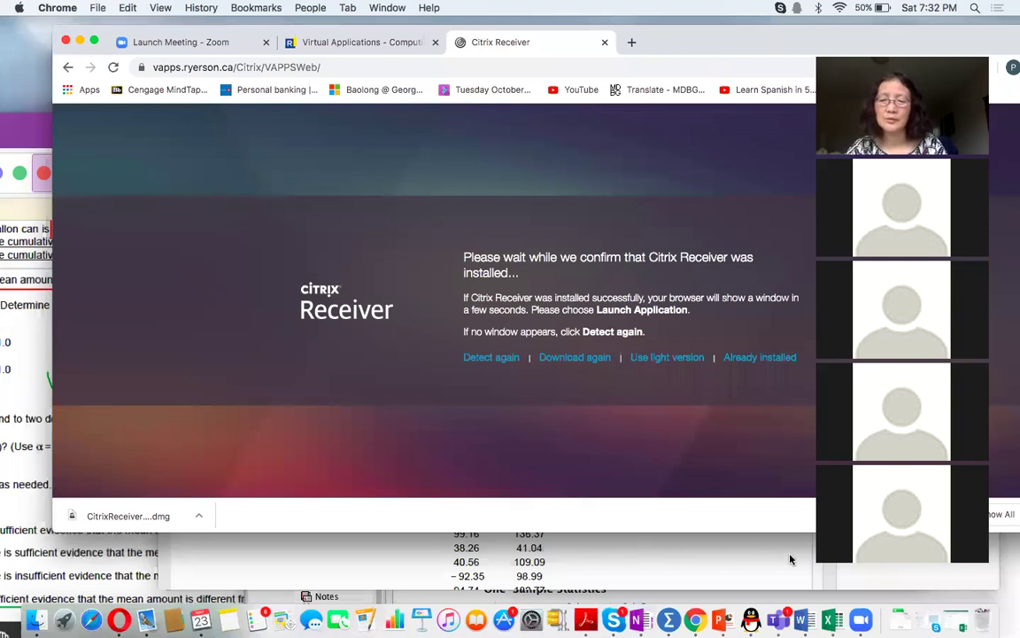
- Open CitrixReceiver.dmg from the download bar and launch the 'Install Citrix Receiver' package
{"action": "left_click", "coordinate": [122, 521]}
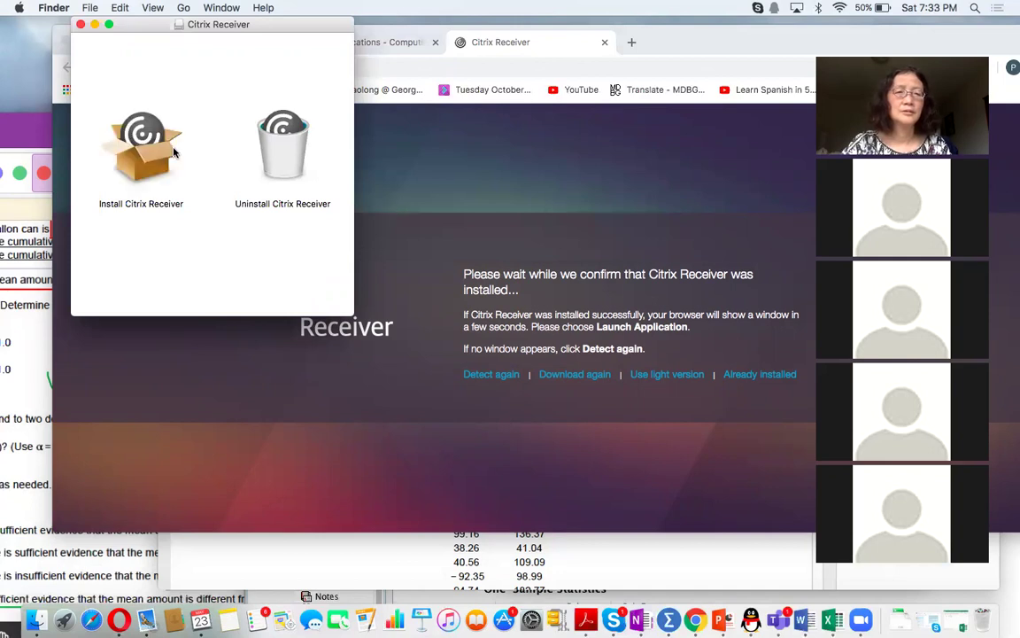
{"action": "left_click", "coordinate": [139, 158]}
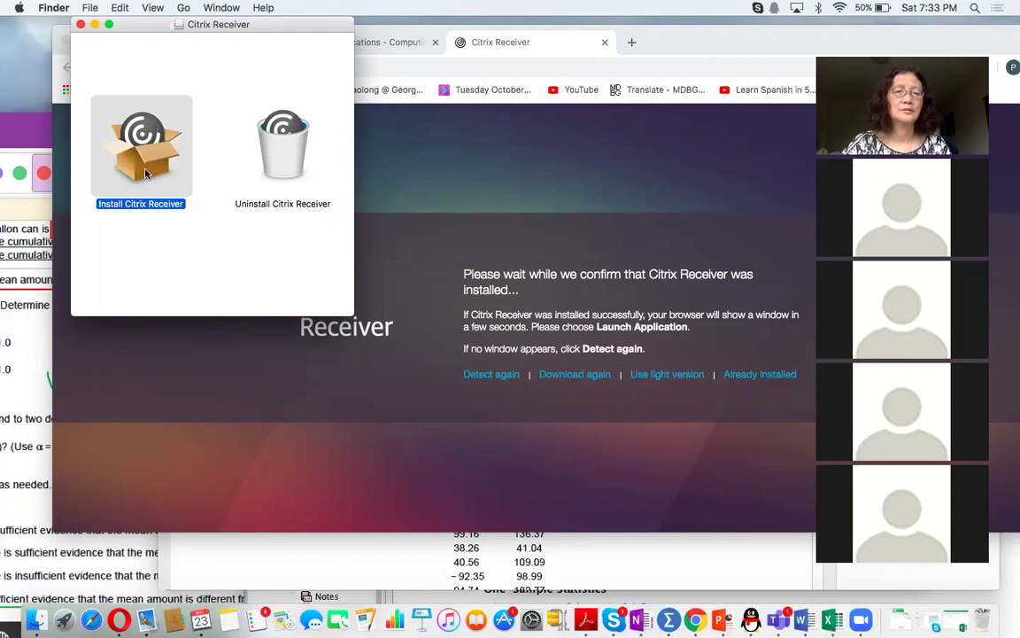
{"action": "double_click", "coordinate": [146, 147]}
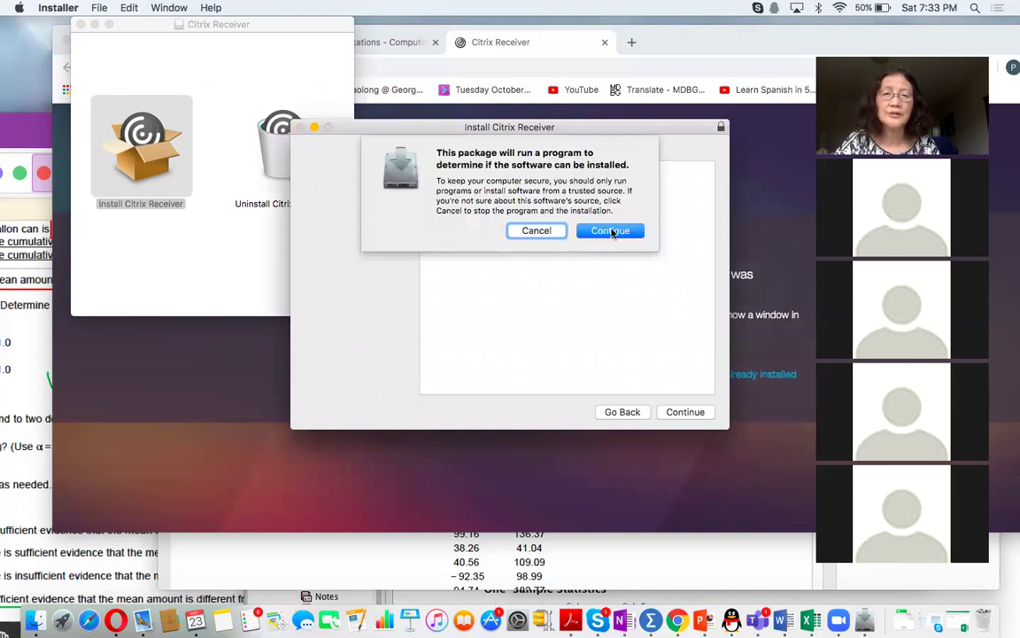
- Allow the installer's pre-install check and accept the Citrix Receiver software license
{"action": "left_click", "coordinate": [611, 231]}
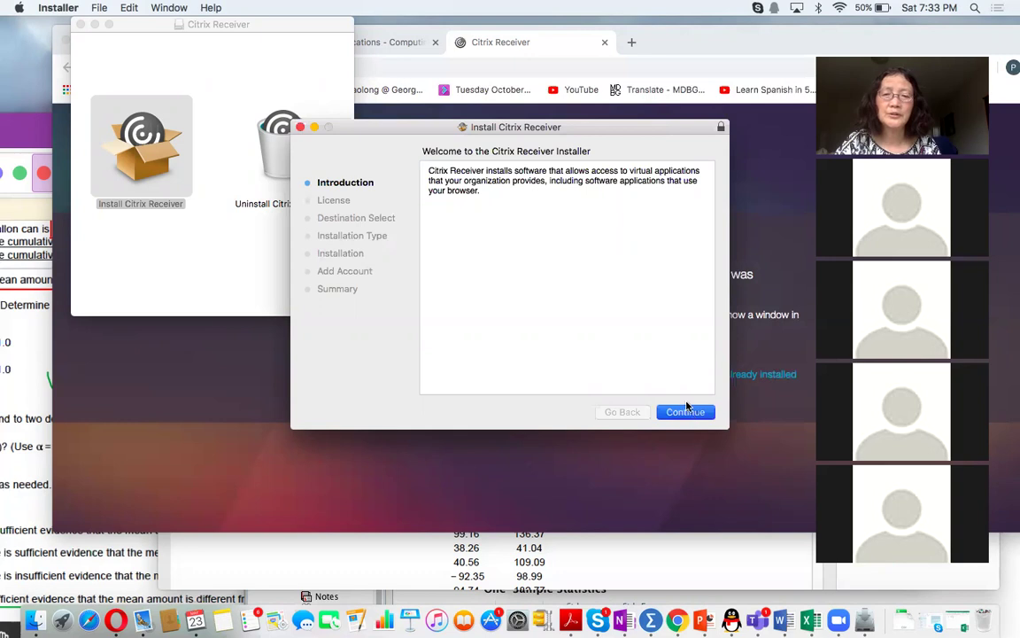
{"action": "left_click", "coordinate": [689, 414]}
{"action": "left_click", "coordinate": [690, 415]}
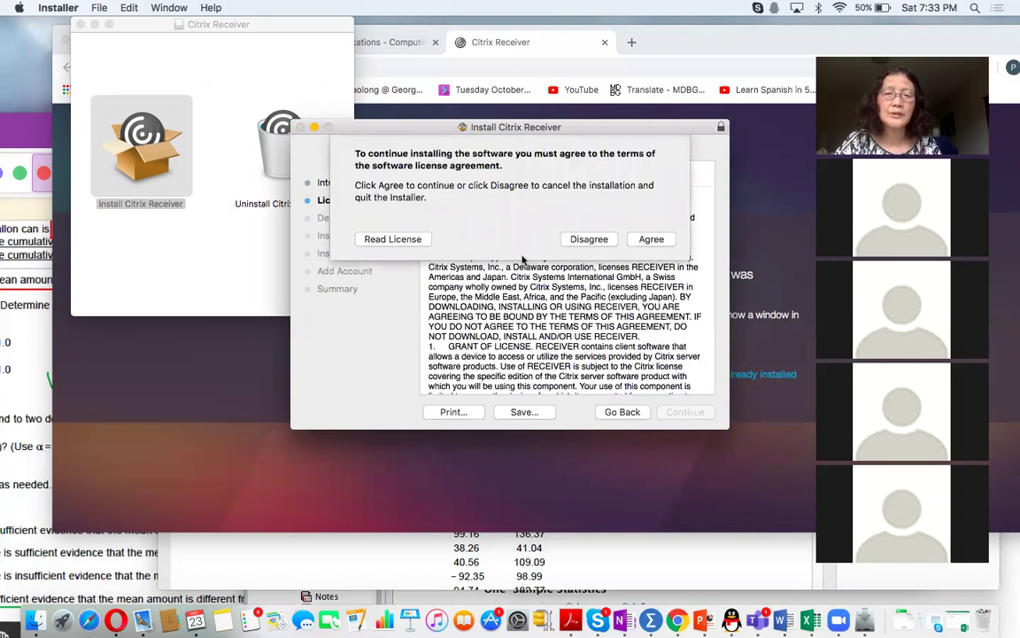
{"action": "left_click", "coordinate": [652, 241]}
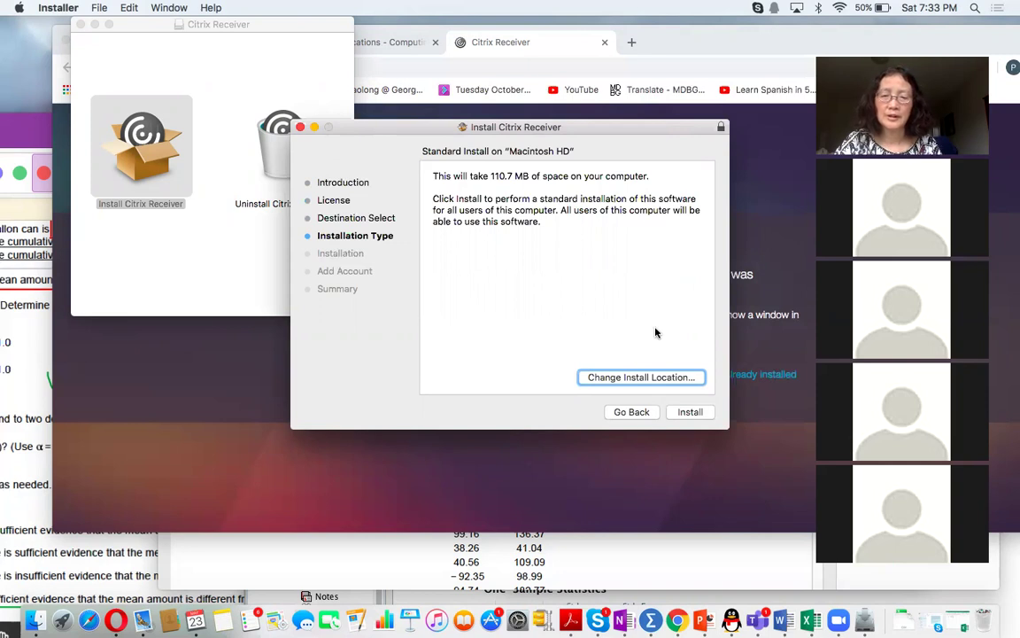
- Install on Macintosh HD with the admin password, skip adding an account, and close the installer
{"action": "left_click", "coordinate": [688, 413]}
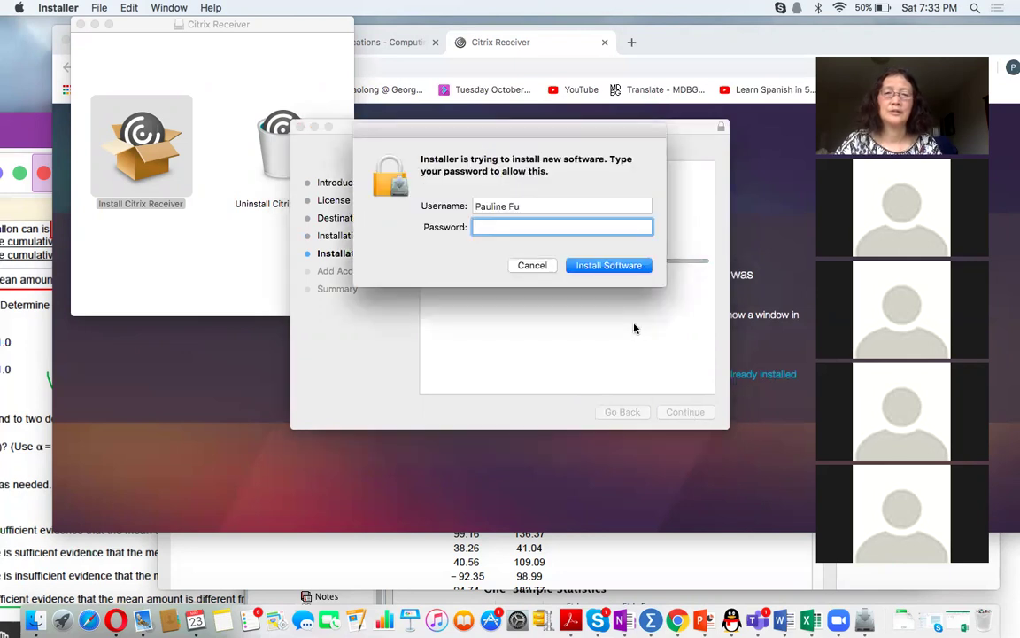
{"action": "type", "text": "•"}
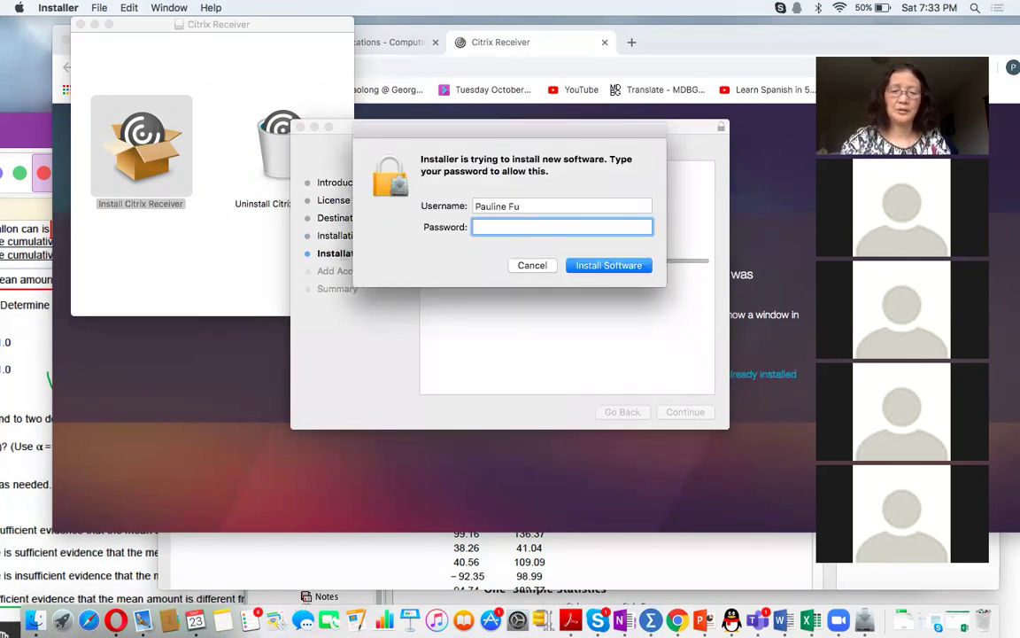
{"action": "type", "text": "••••••••"}
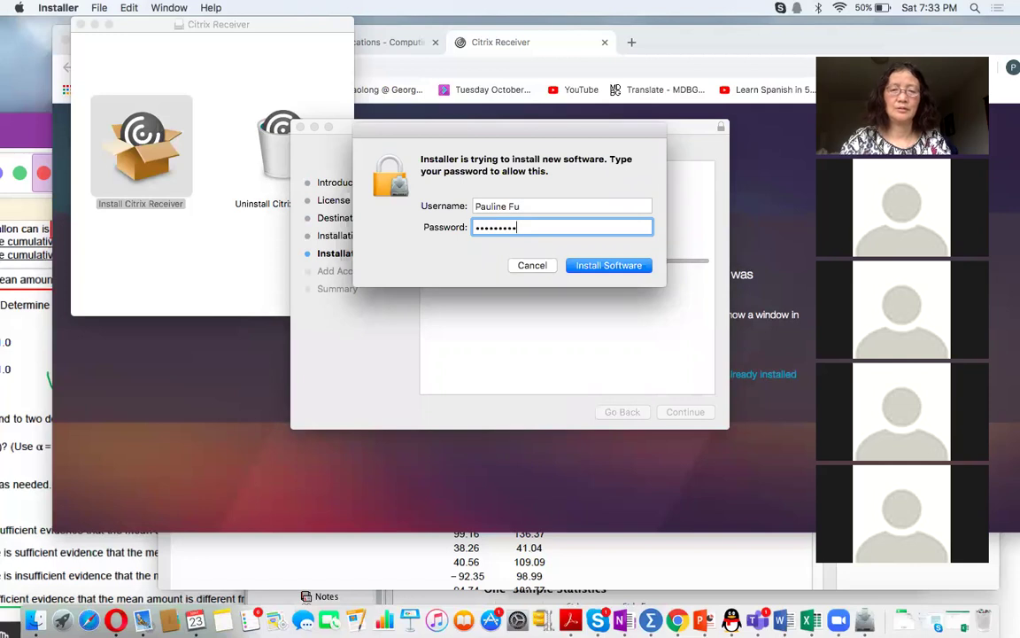
{"action": "key", "text": "Return"}
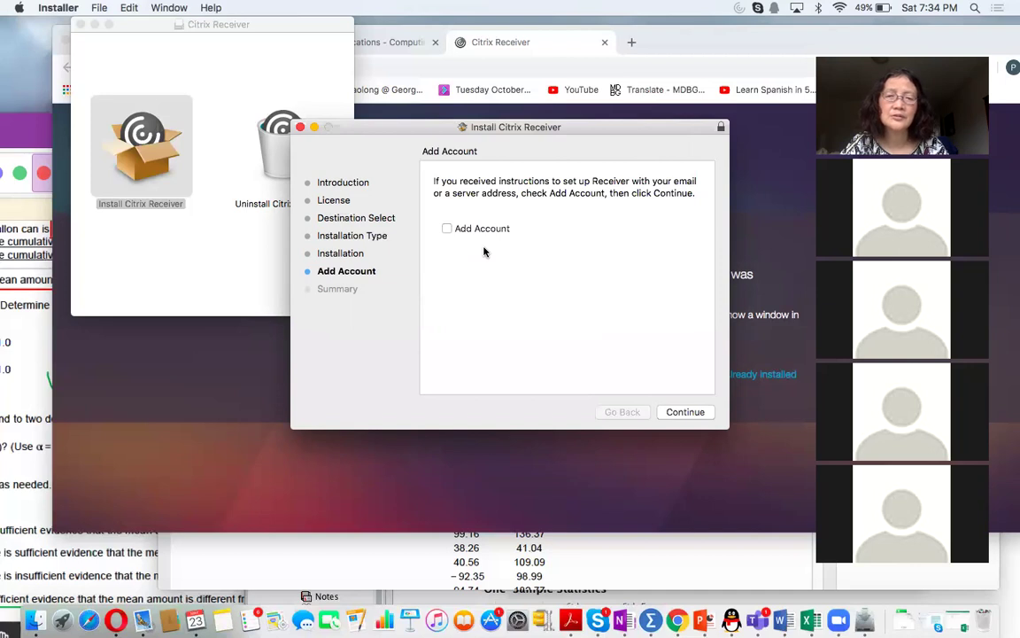
{"action": "left_click", "coordinate": [686, 412]}
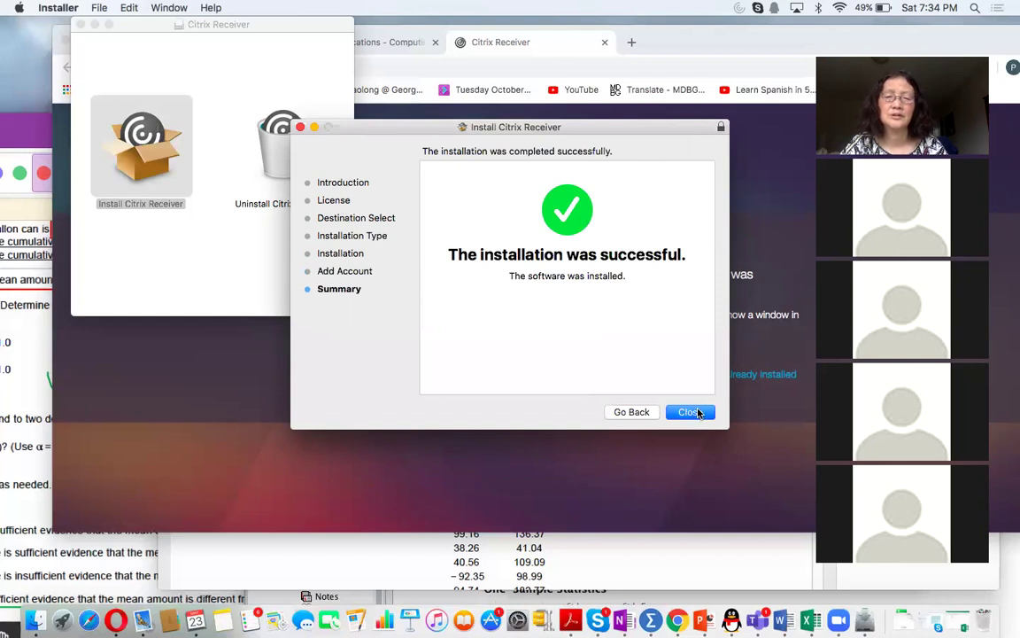
{"action": "left_click", "coordinate": [691, 412]}
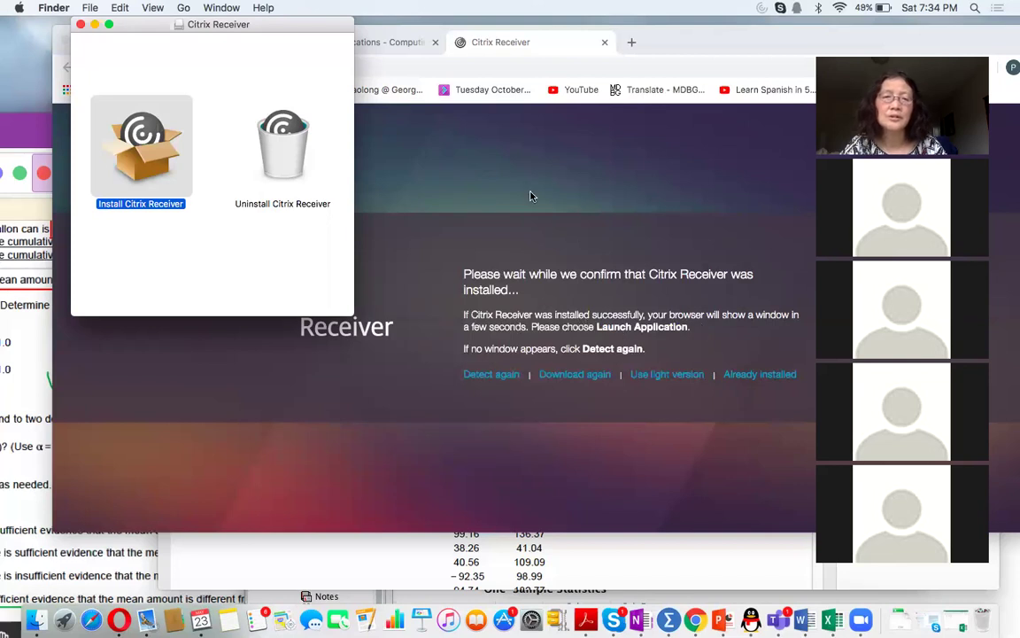
- Move the installer aside, open a Finder window, and go to the Applications folder
{"action": "left_click_drag", "start_coordinate": [128, 25], "coordinate": [225, 99]}
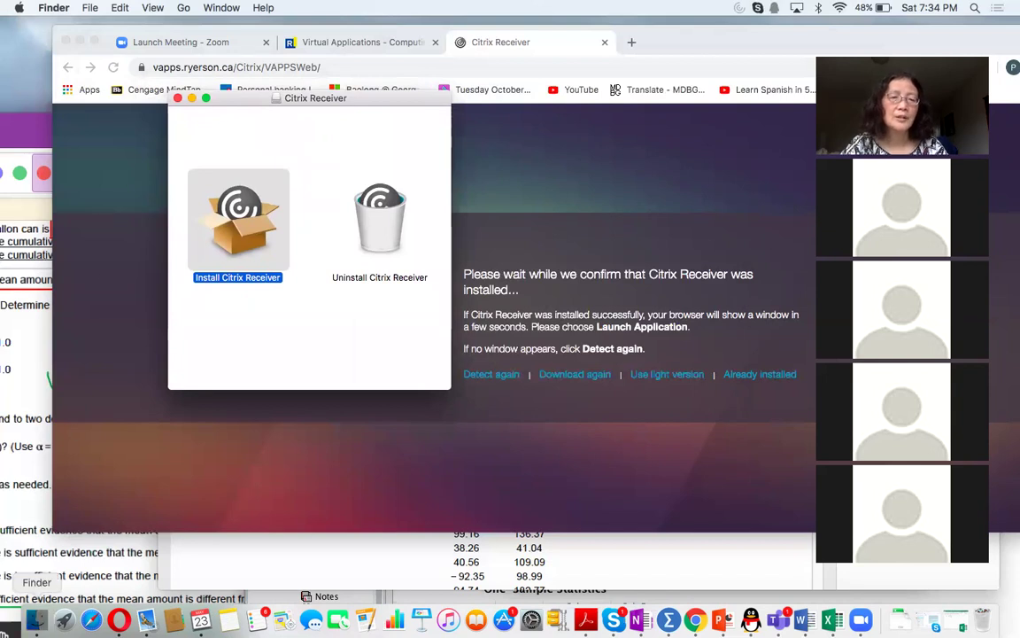
{"action": "left_click", "coordinate": [35, 620]}
{"action": "left_click_drag", "start_coordinate": [223, 95], "coordinate": [66, 80]}
{"action": "left_click_drag", "start_coordinate": [325, 100], "coordinate": [338, 93]}
{"action": "left_click", "coordinate": [328, 202]}
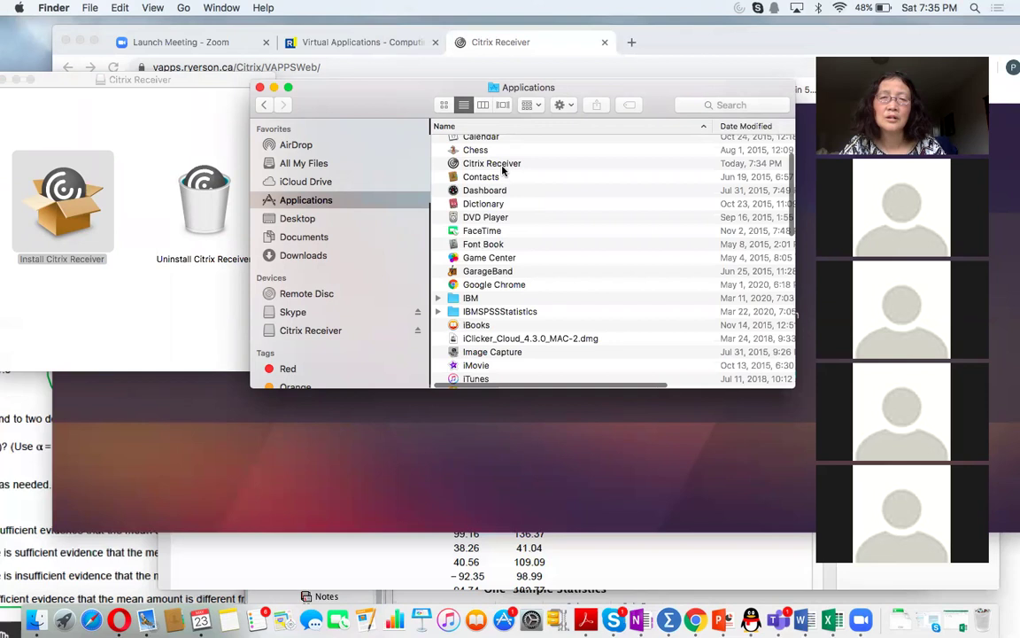
- Select and launch Citrix Receiver from the Applications folder
{"action": "scroll", "coordinate": [517, 205], "scroll_direction": "up", "scroll_amount": 4}
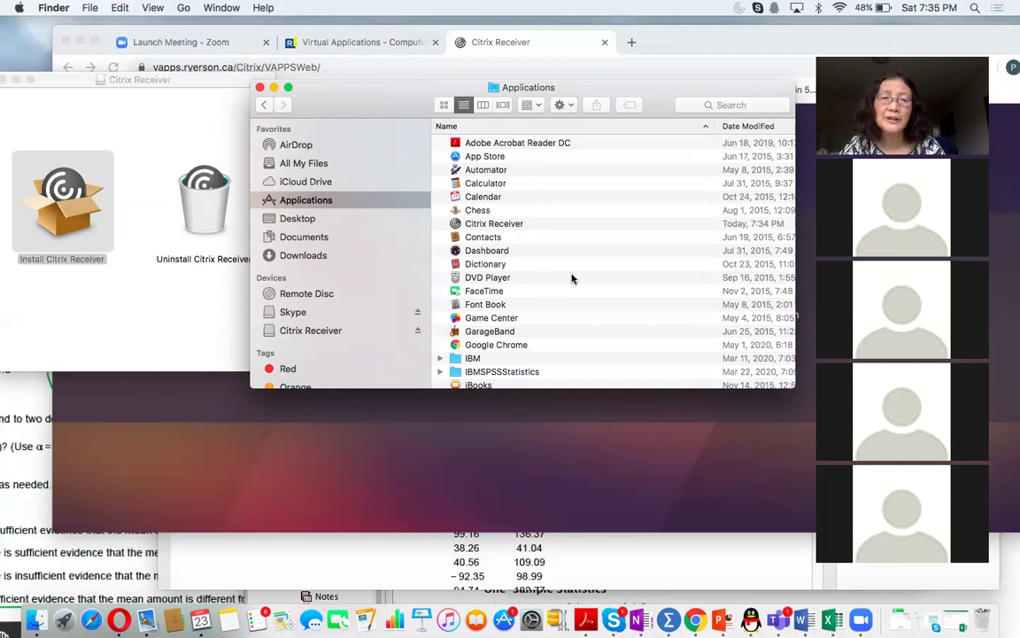
{"action": "left_click", "coordinate": [500, 224]}
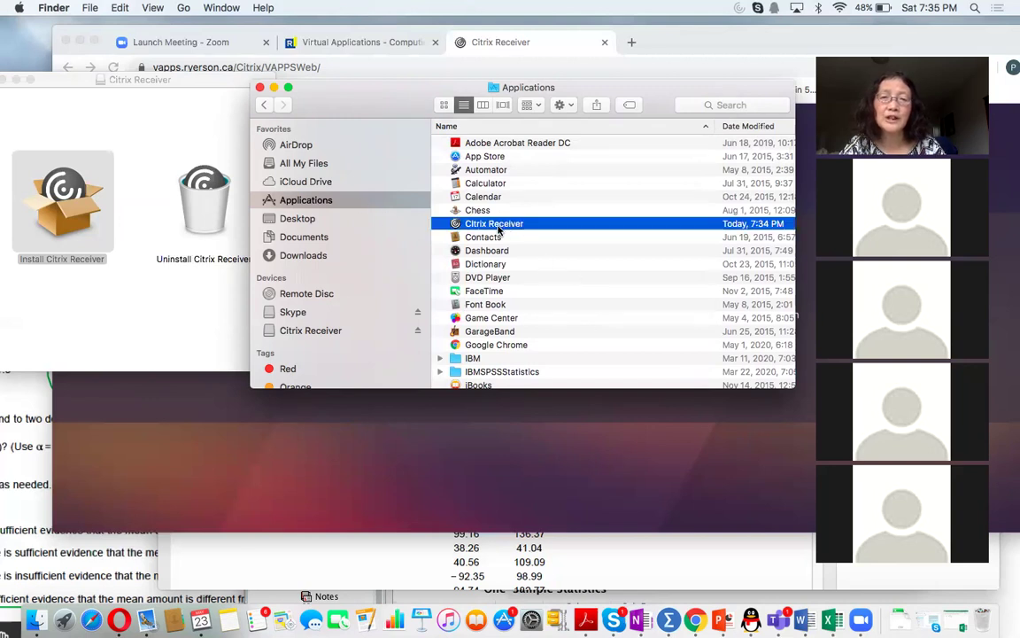
{"action": "double_click", "coordinate": [498, 224]}
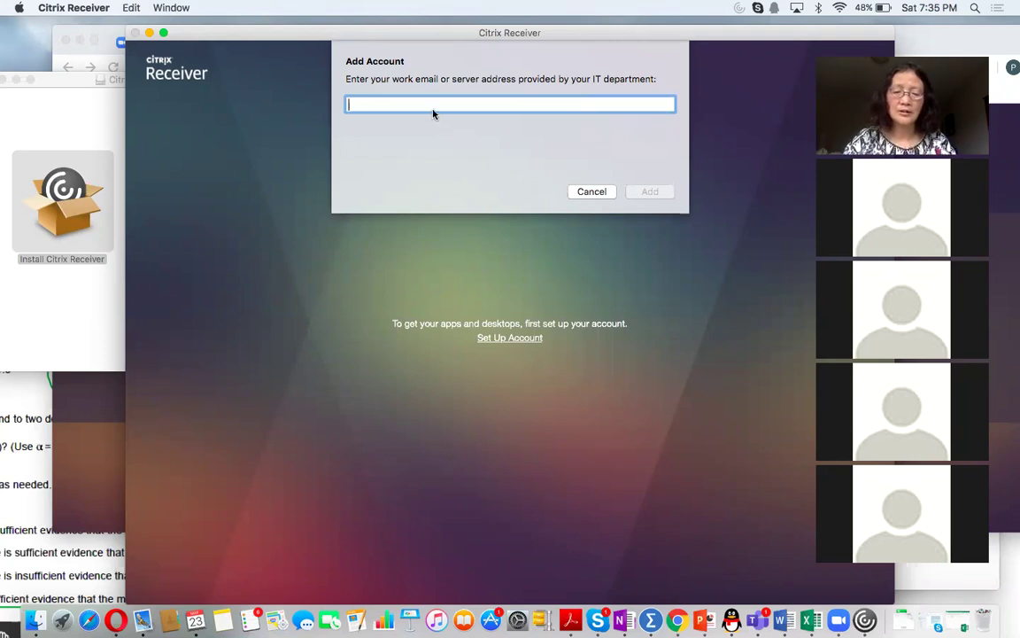
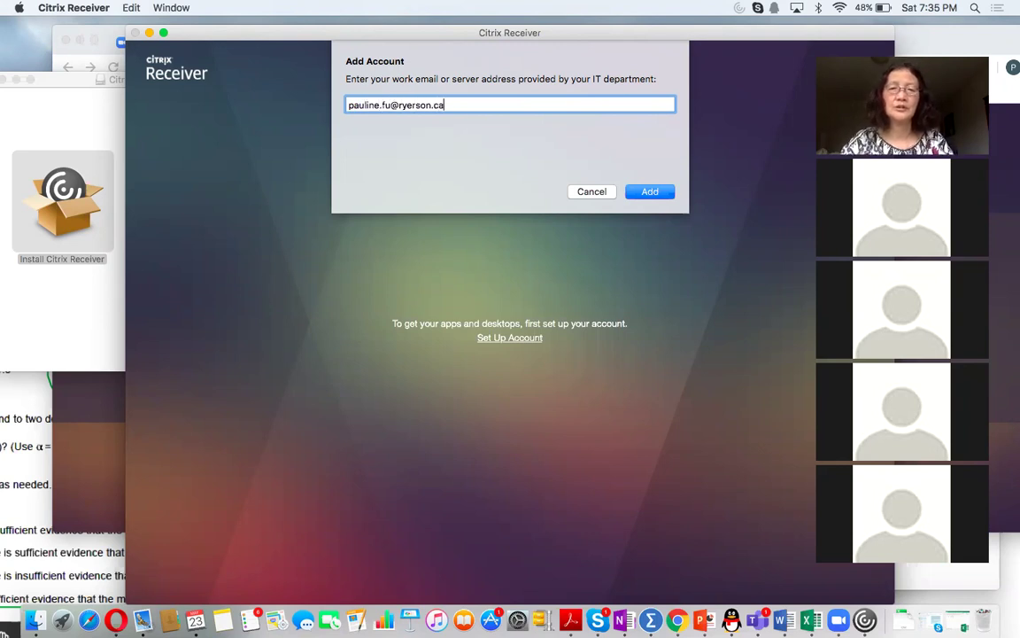
- Enter the user's Ryerson email address in the Add Account dialog and submit it
{"action": "left_click", "coordinate": [650, 193]}
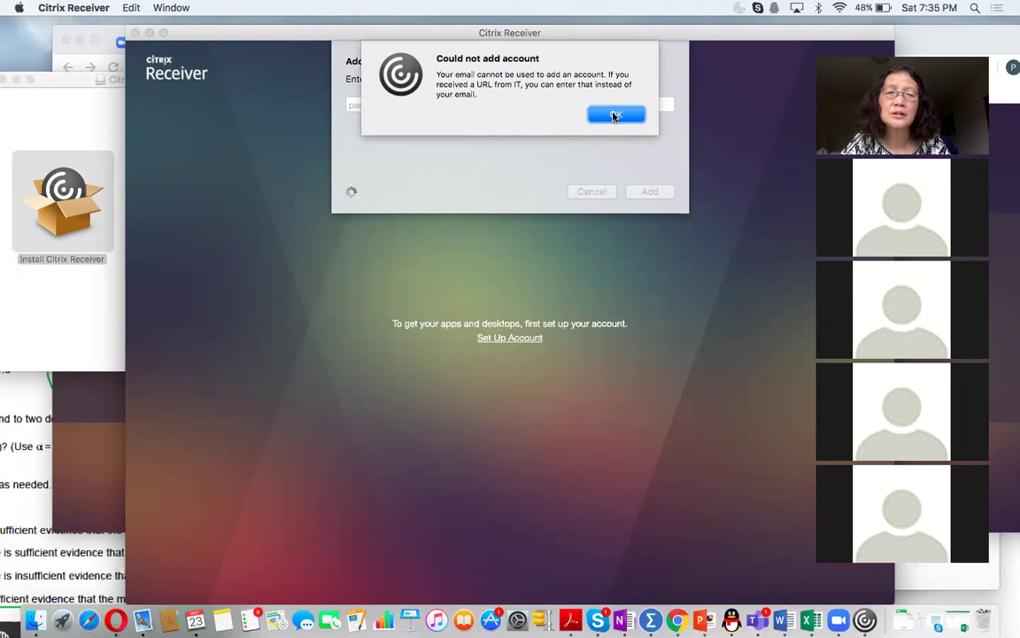
- Dismiss the 'Could not add account' alert, cancel Add Account, and close the Citrix Receiver window
{"action": "left_click", "coordinate": [615, 116]}
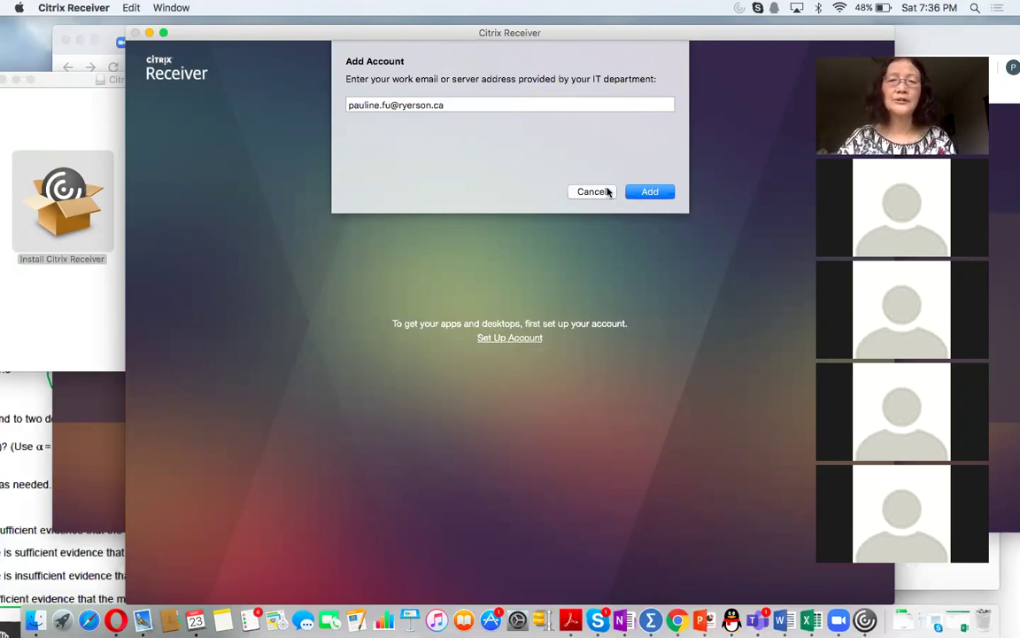
{"action": "left_click", "coordinate": [593, 191]}
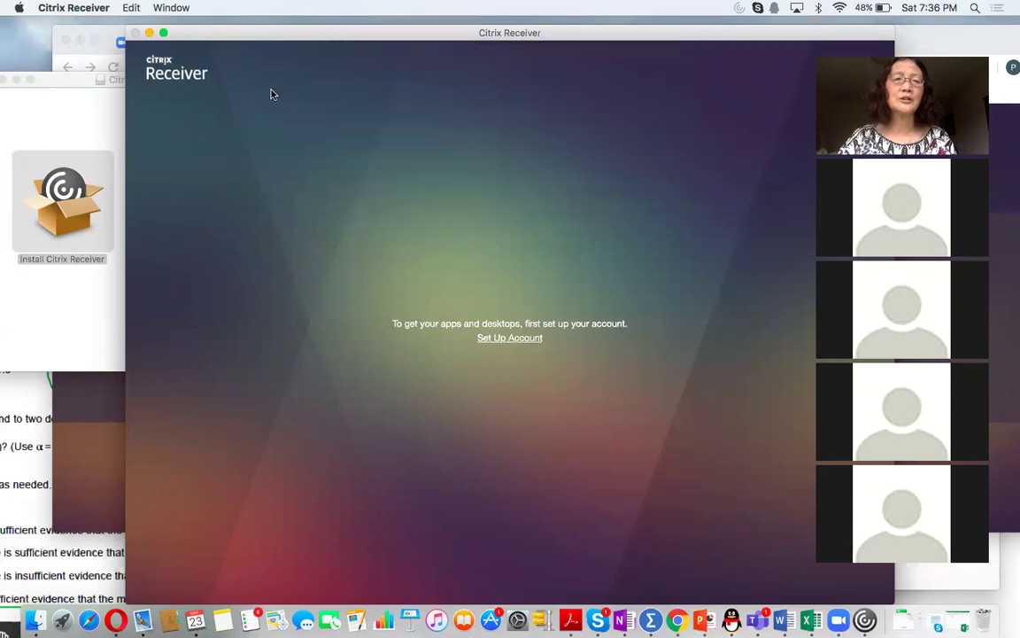
{"action": "left_click", "coordinate": [136, 33]}
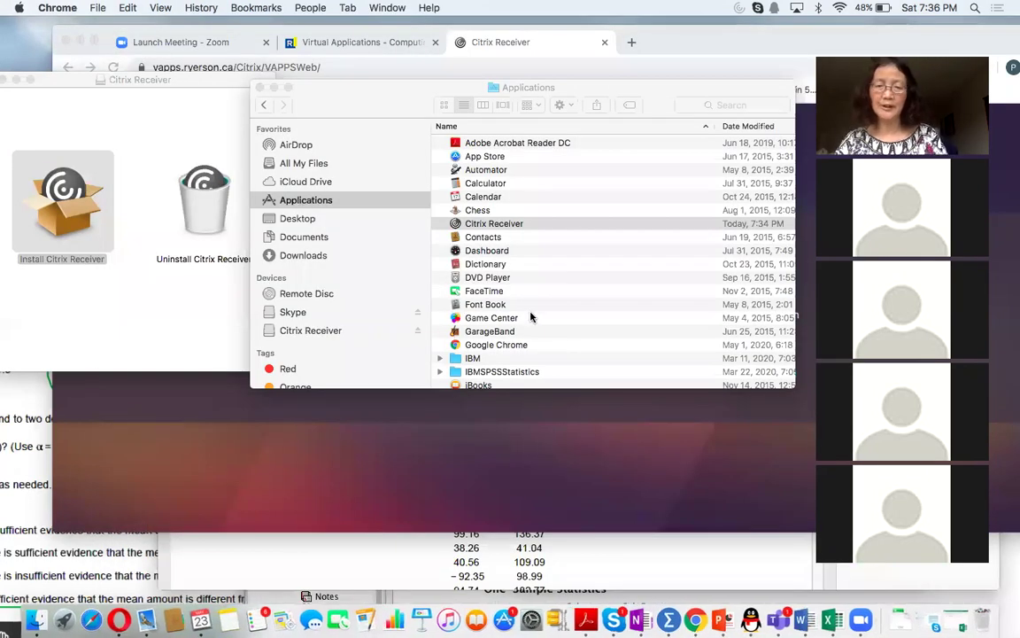
- Go to Applications > IBM > SPSS > Statistics > 25 and launch SPSSStatistics
{"action": "left_click", "coordinate": [534, 319]}
{"action": "scroll", "coordinate": [534, 320], "scroll_direction": "down", "scroll_amount": 2}
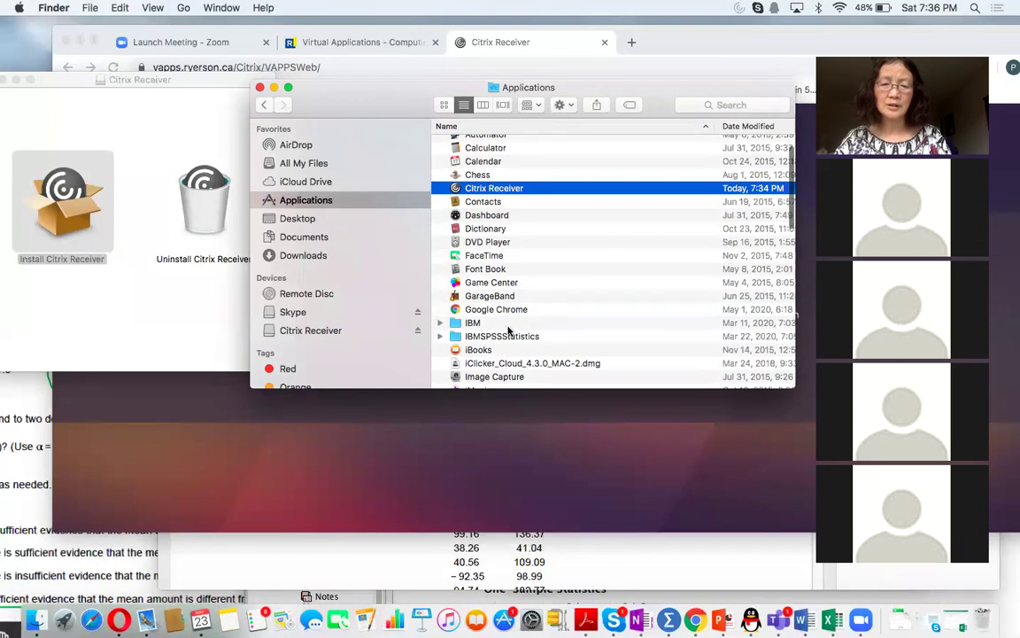
{"action": "left_click", "coordinate": [473, 324]}
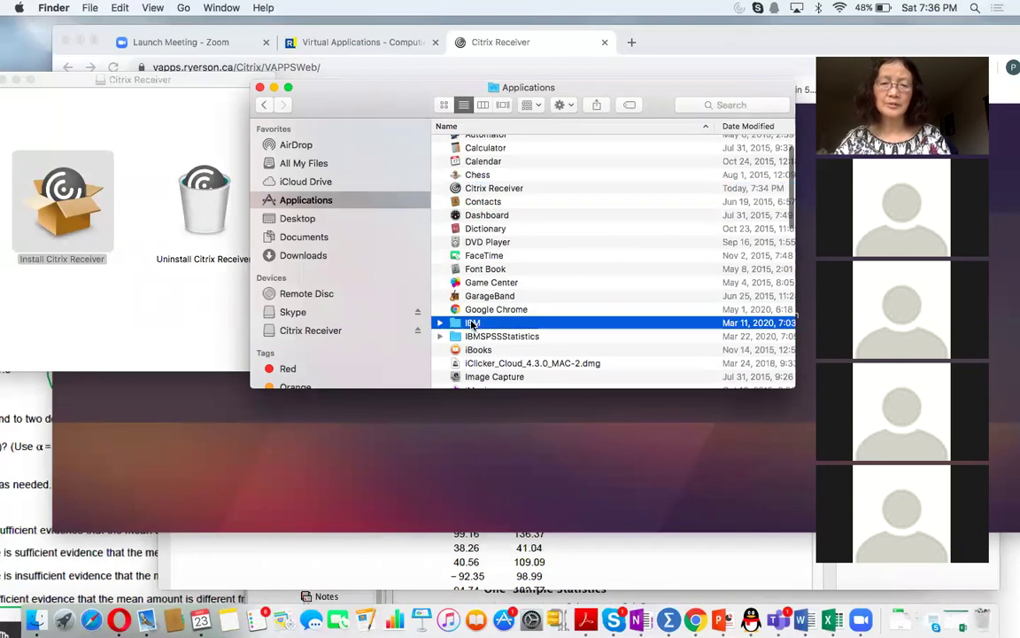
{"action": "double_click", "coordinate": [473, 324]}
{"action": "left_click", "coordinate": [478, 144]}
{"action": "double_click", "coordinate": [478, 143]}
{"action": "left_click", "coordinate": [483, 146]}
{"action": "double_click", "coordinate": [483, 146]}
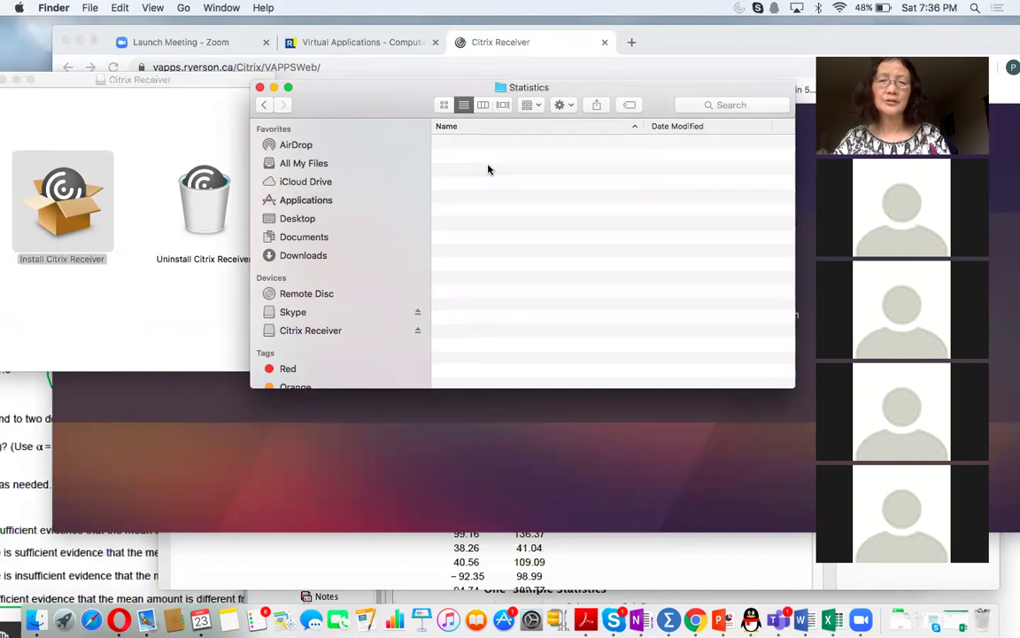
{"action": "left_click", "coordinate": [461, 148]}
{"action": "double_click", "coordinate": [461, 147]}
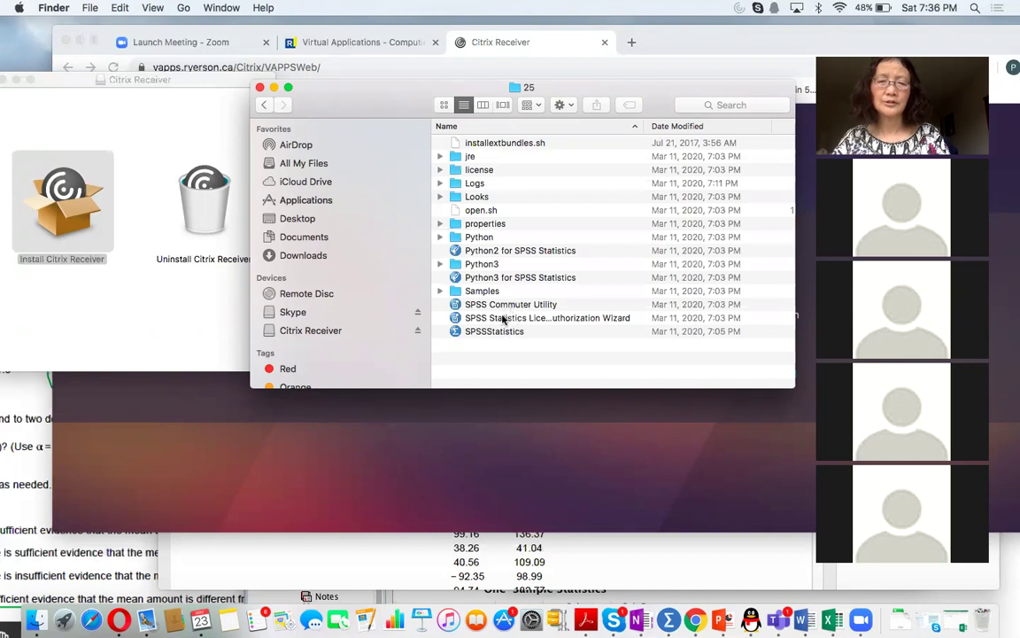
{"action": "left_click", "coordinate": [502, 332]}
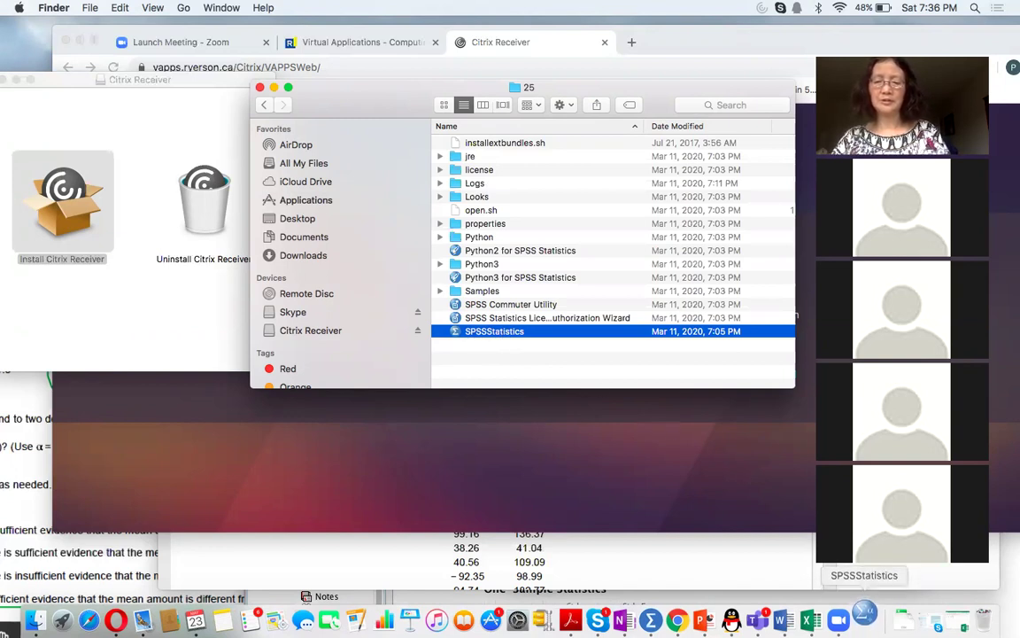
- Switch to SPSS Statistics, rearrange the windows, and close the Citrix Receiver installer window
{"action": "left_click", "coordinate": [870, 624]}
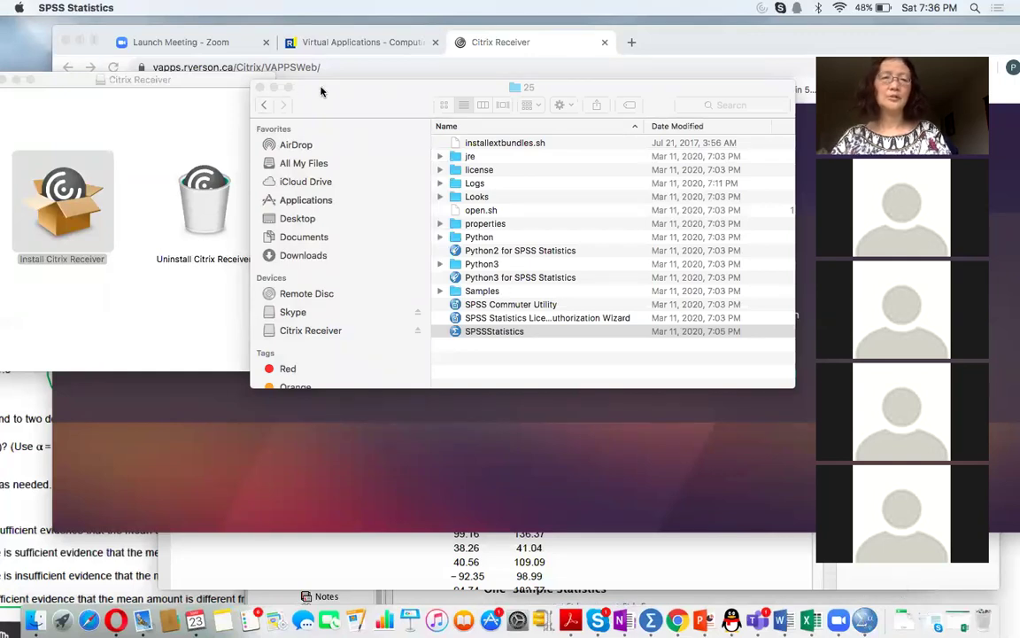
{"action": "left_click_drag", "start_coordinate": [324, 110], "coordinate": [344, 186]}
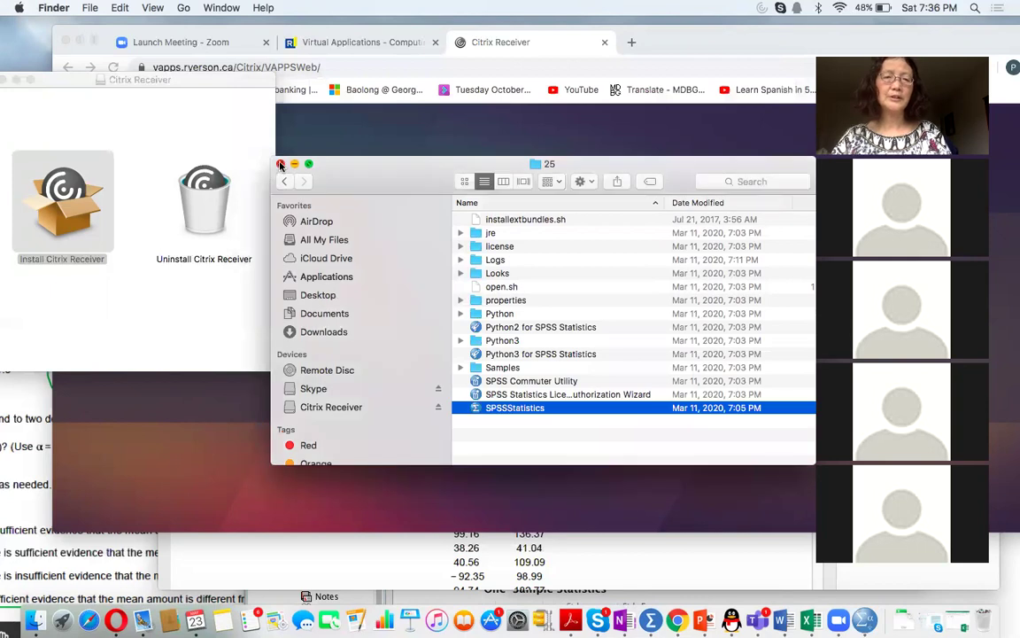
{"action": "left_click_drag", "start_coordinate": [196, 85], "coordinate": [281, 153]}
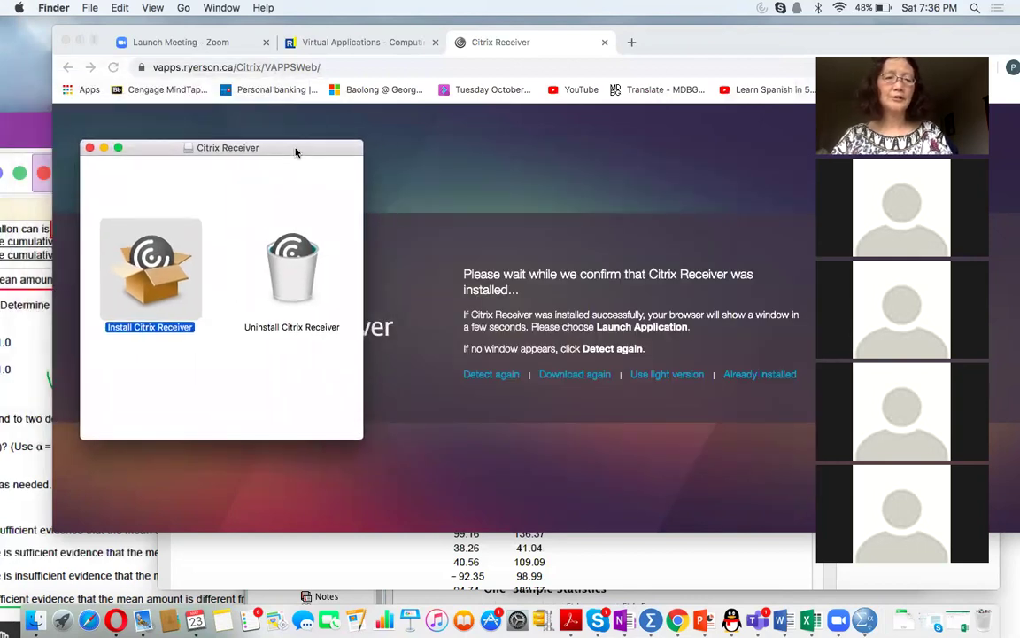
{"action": "left_click", "coordinate": [90, 147]}
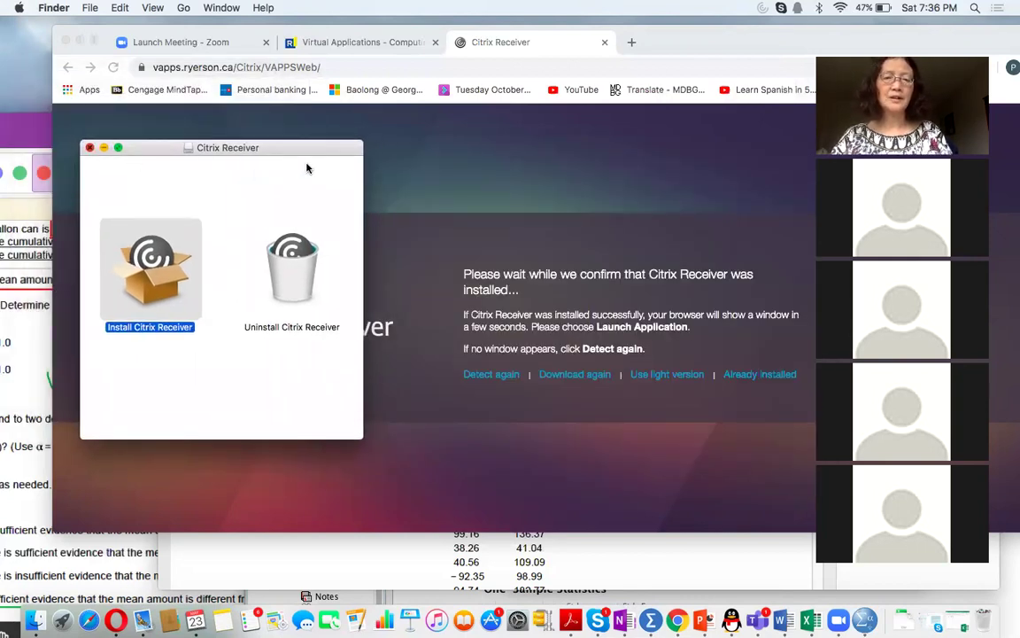